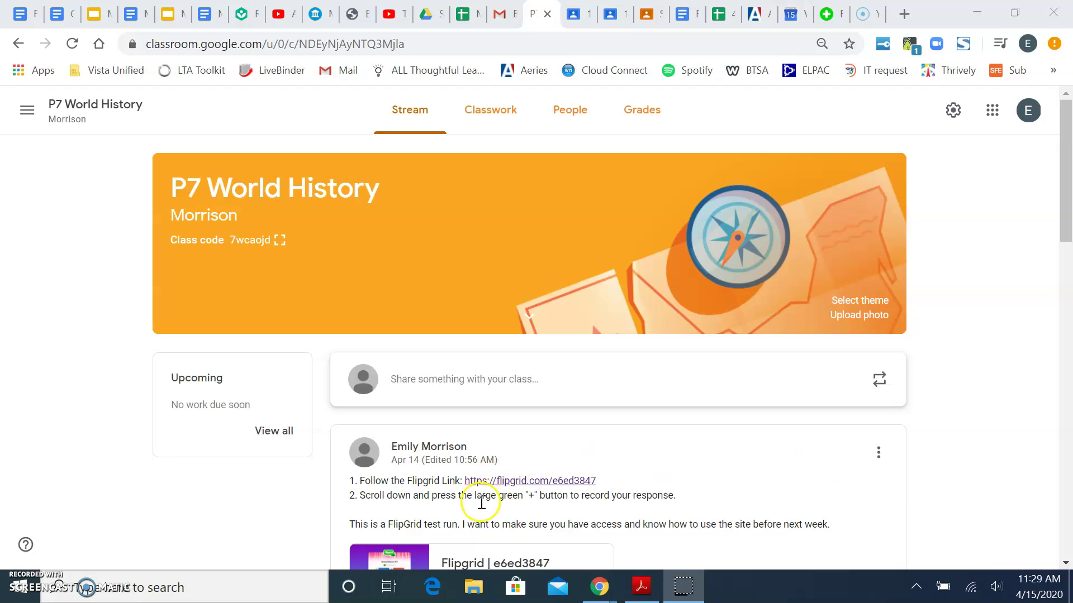
scroll(670, 489, "down", 1)
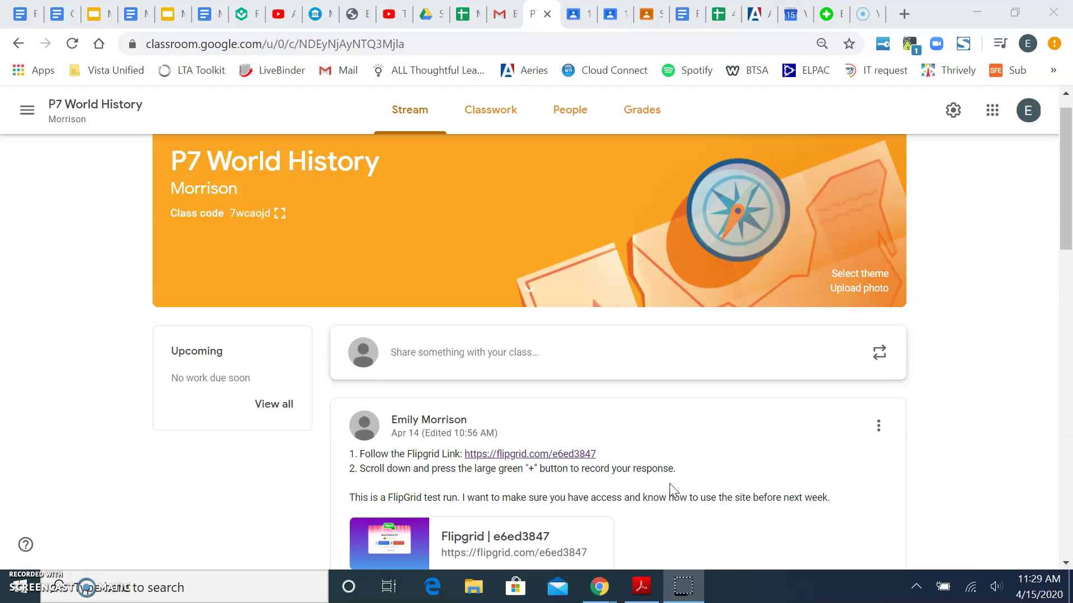
scroll(673, 489, "up", 1)
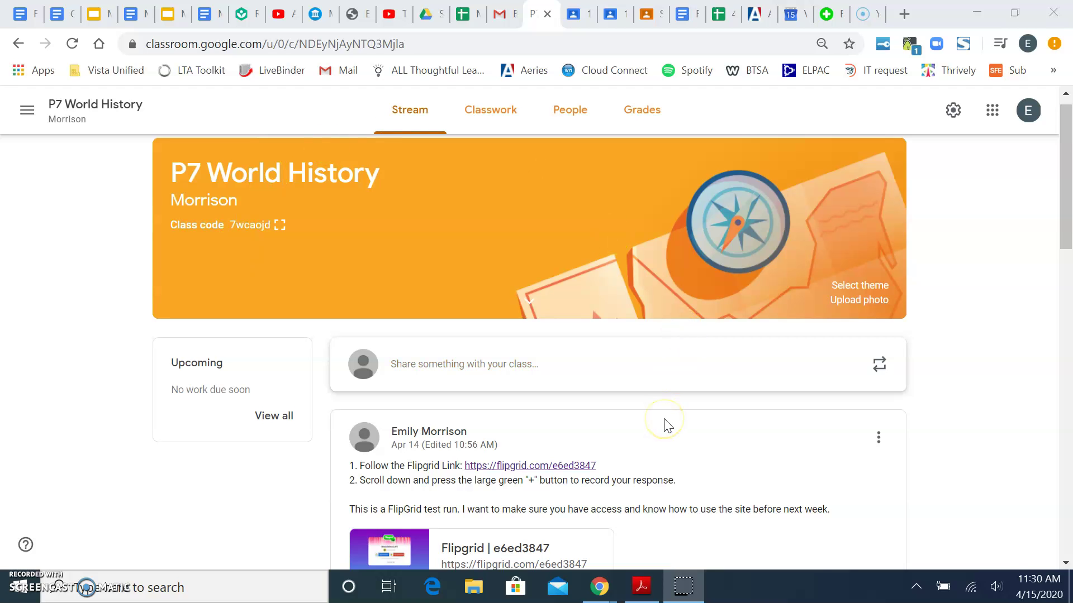
scroll(668, 426, "down", 2)
scroll(668, 426, "down", 2)
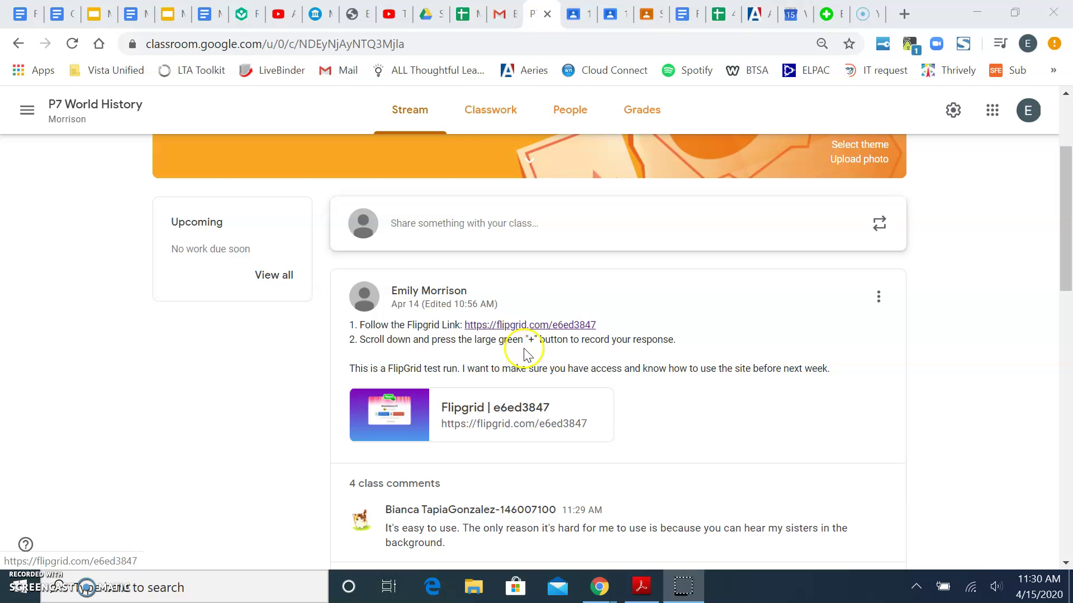
Open the flipgrid.com link from the post and log in with the school Google account.
left_click(530, 325)
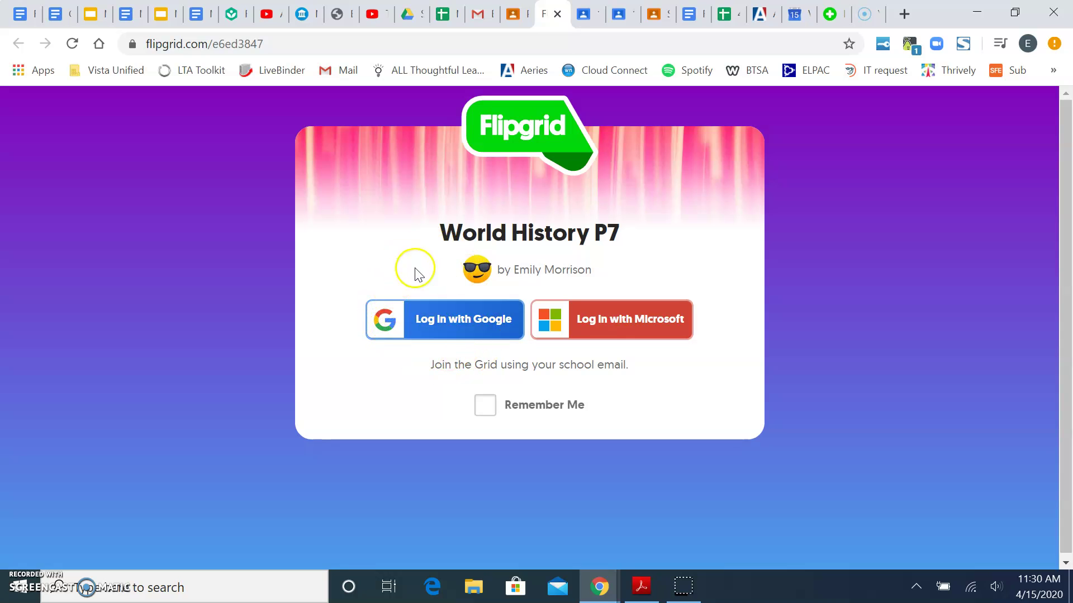
left_click(440, 336)
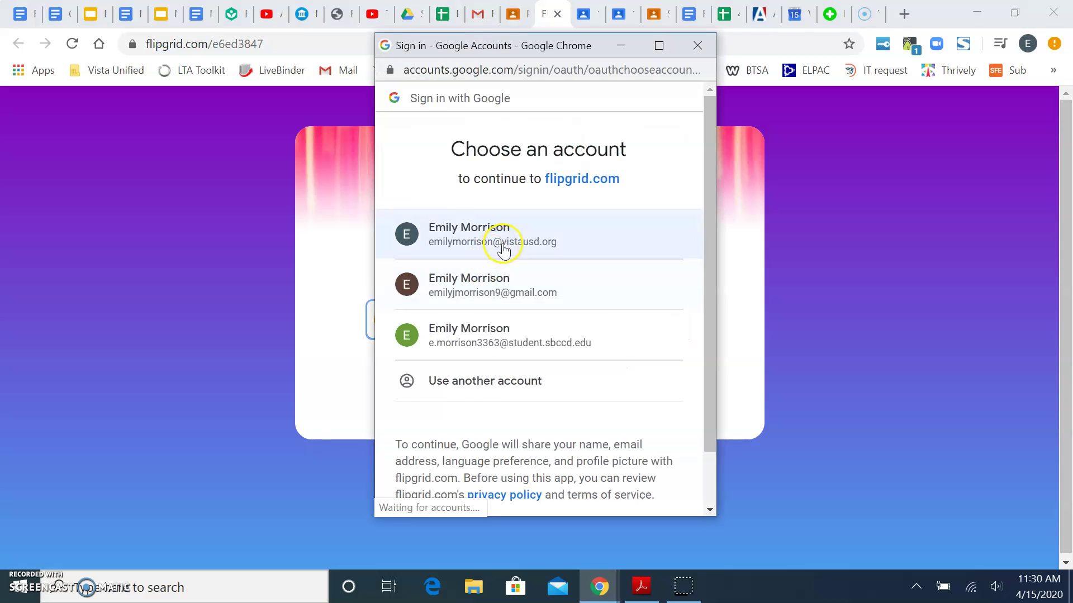
left_click(507, 233)
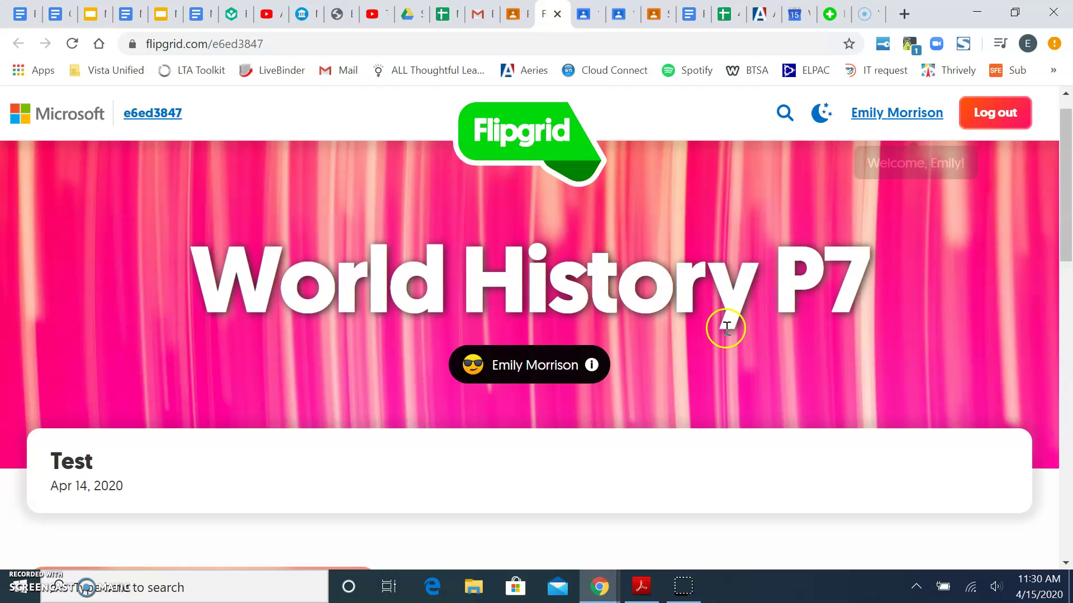
scroll(726, 329, "down", 3)
scroll(729, 323, "down", 2)
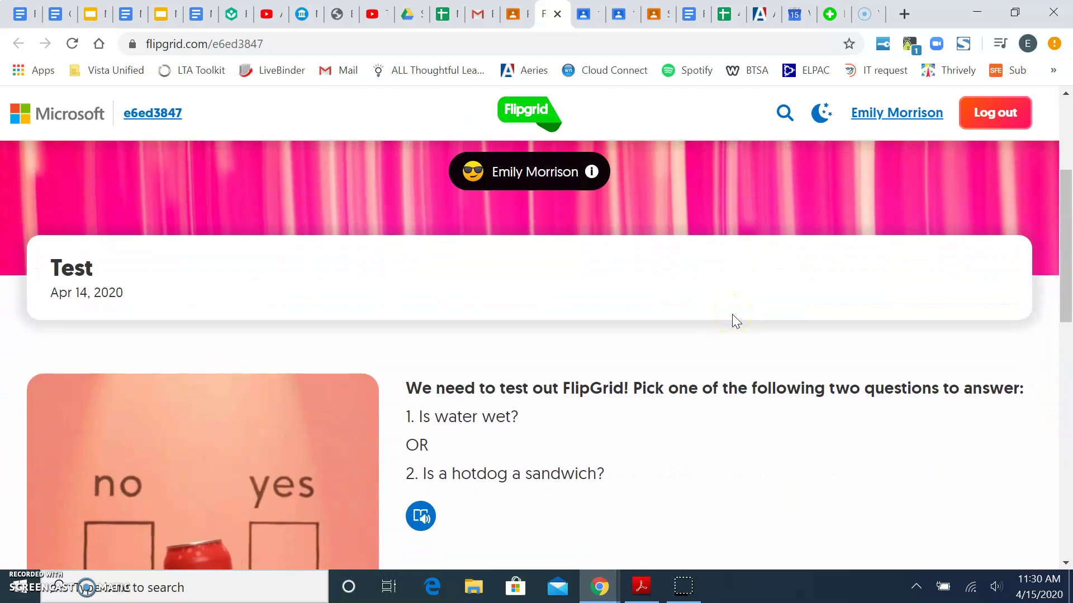
scroll(731, 314, "down", 1)
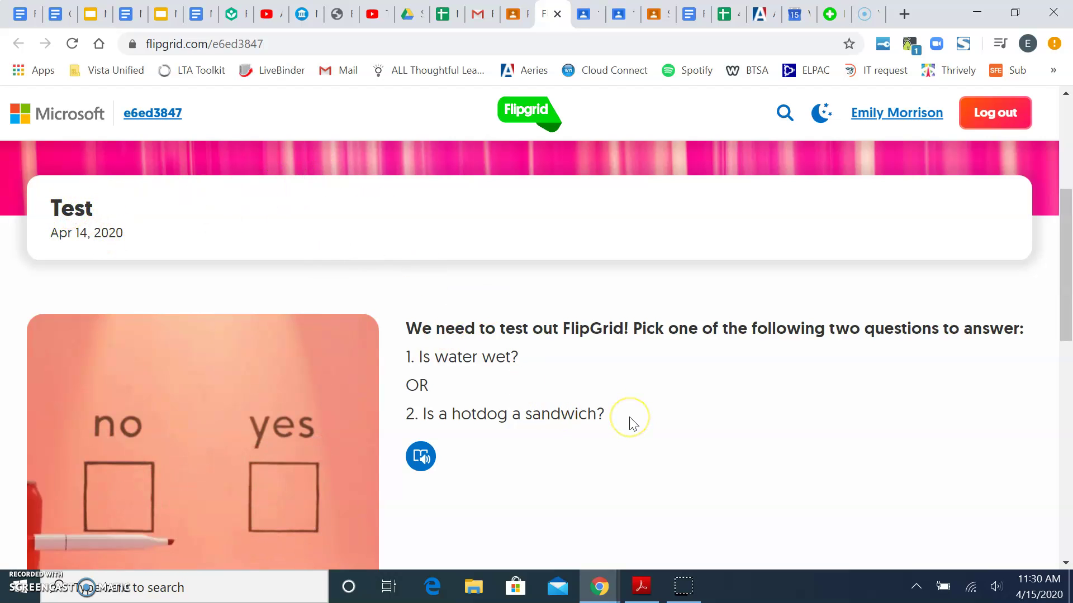
scroll(632, 422, "down", 1)
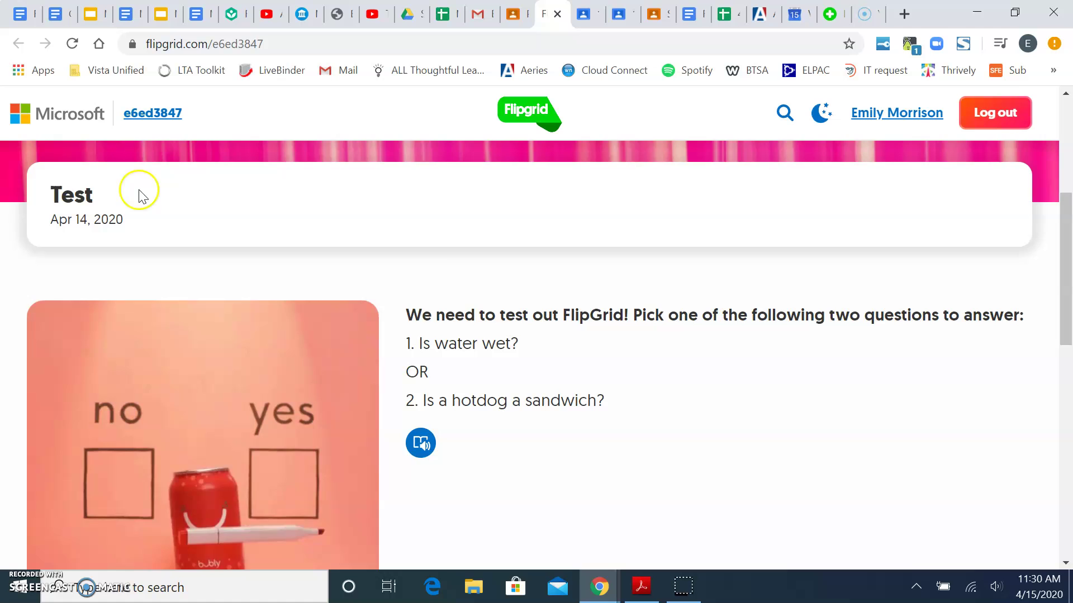
scroll(598, 339, "down", 2)
scroll(597, 339, "down", 1)
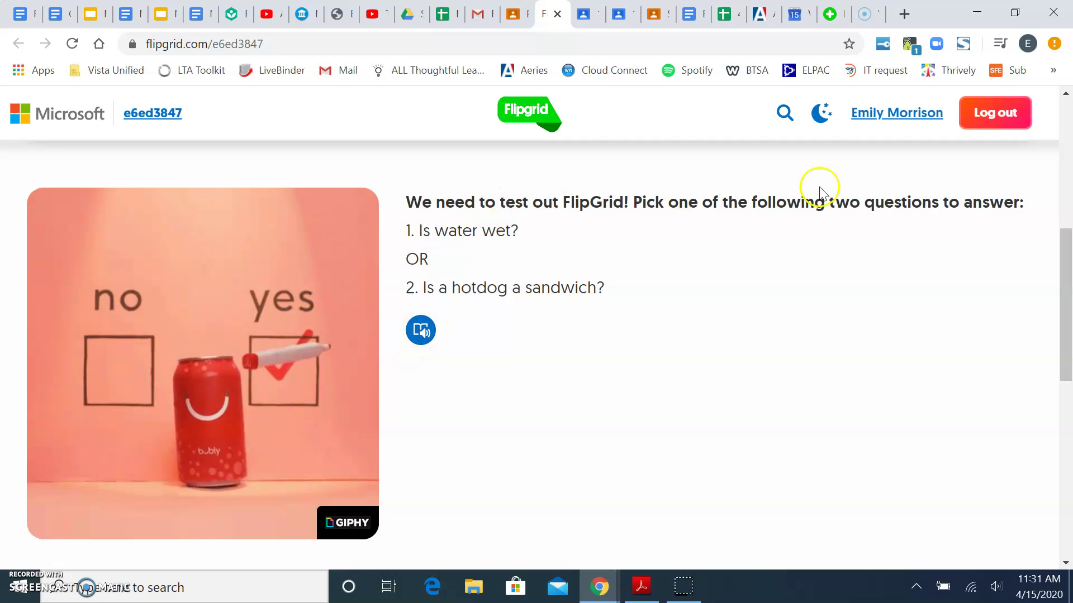
scroll(514, 371, "down", 3)
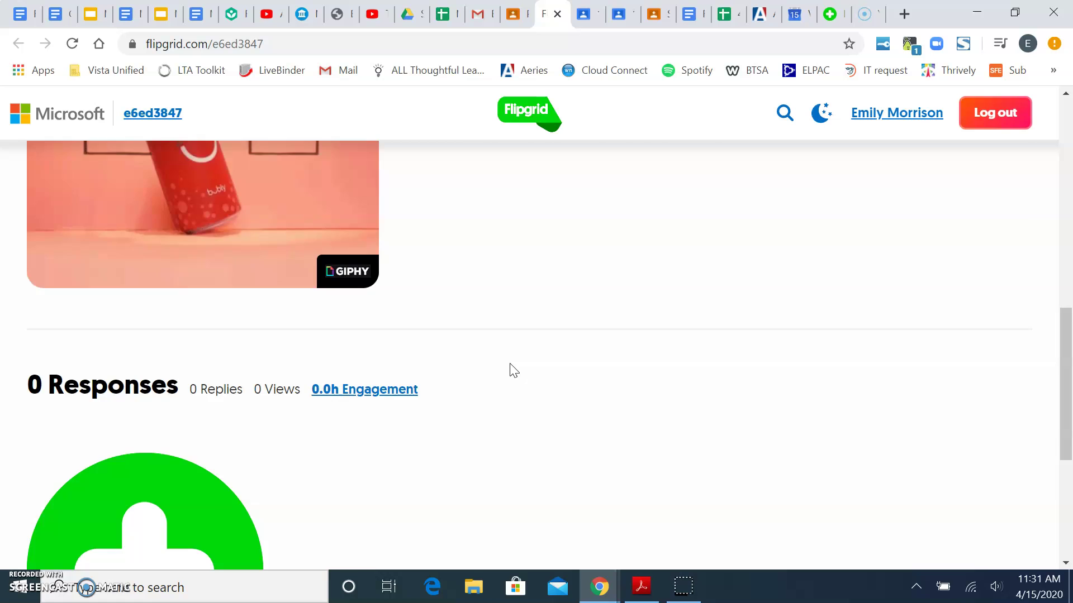
scroll(514, 371, "up", 1)
scroll(513, 371, "up", 5)
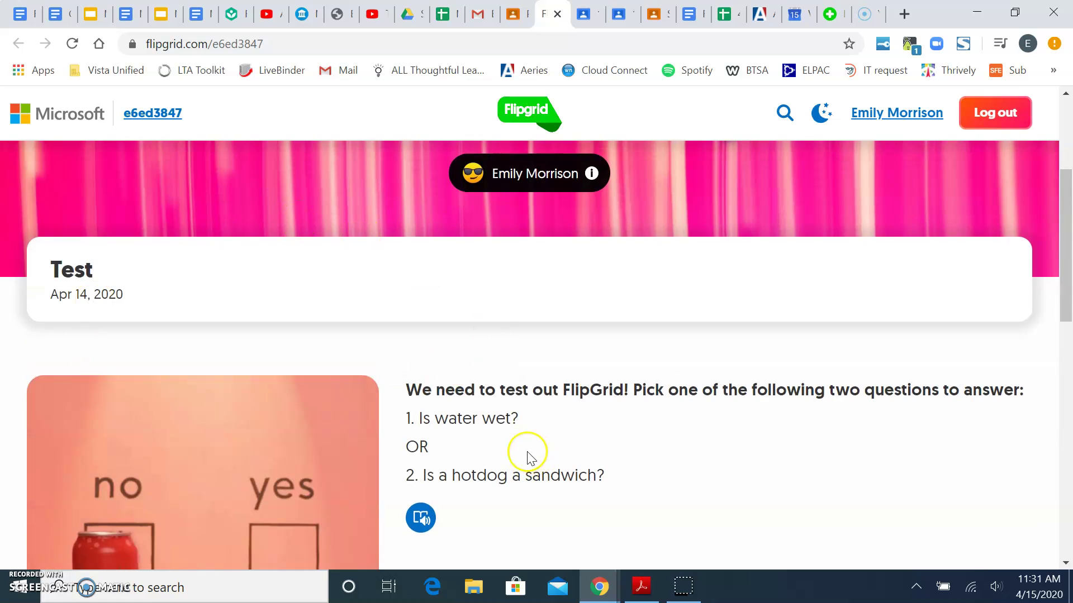
scroll(530, 455, "down", 2)
scroll(530, 456, "down", 3)
scroll(530, 455, "down", 2)
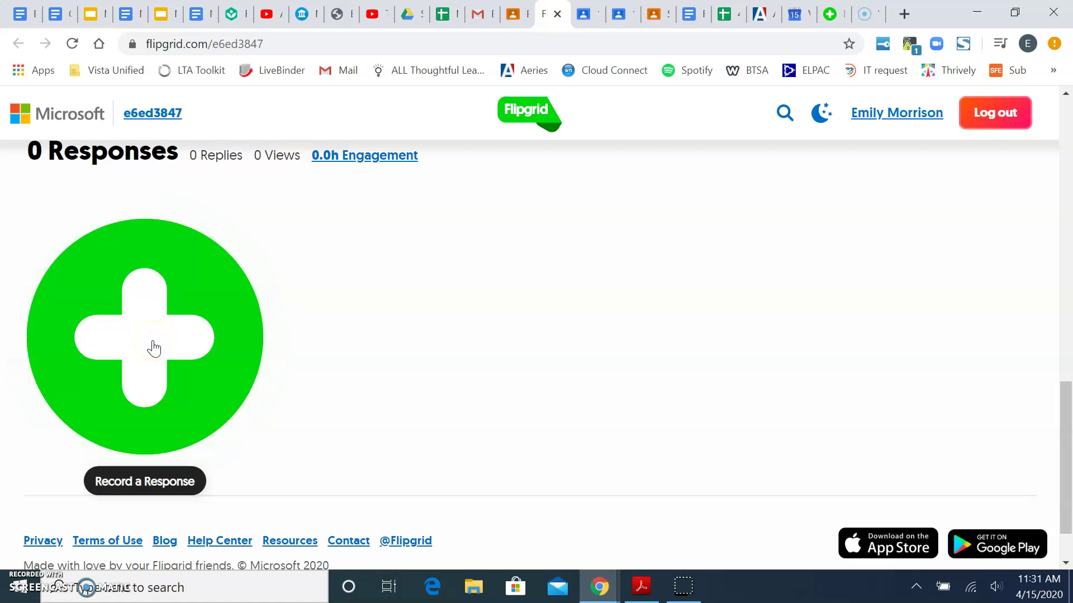
scroll(154, 347, "up", 3)
scroll(704, 310, "up", 3)
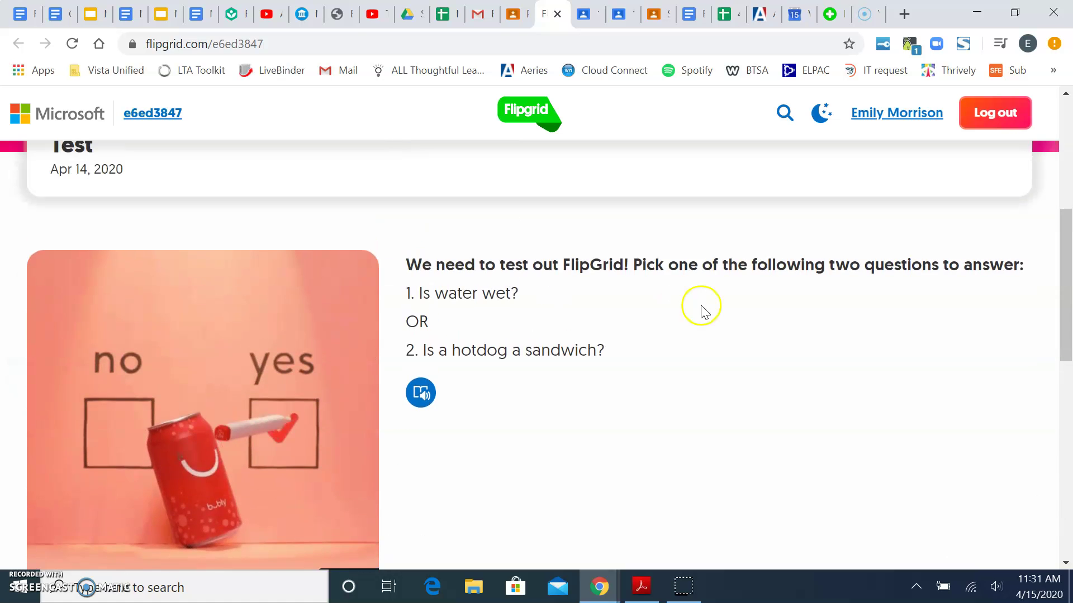
scroll(576, 285, "down", 3)
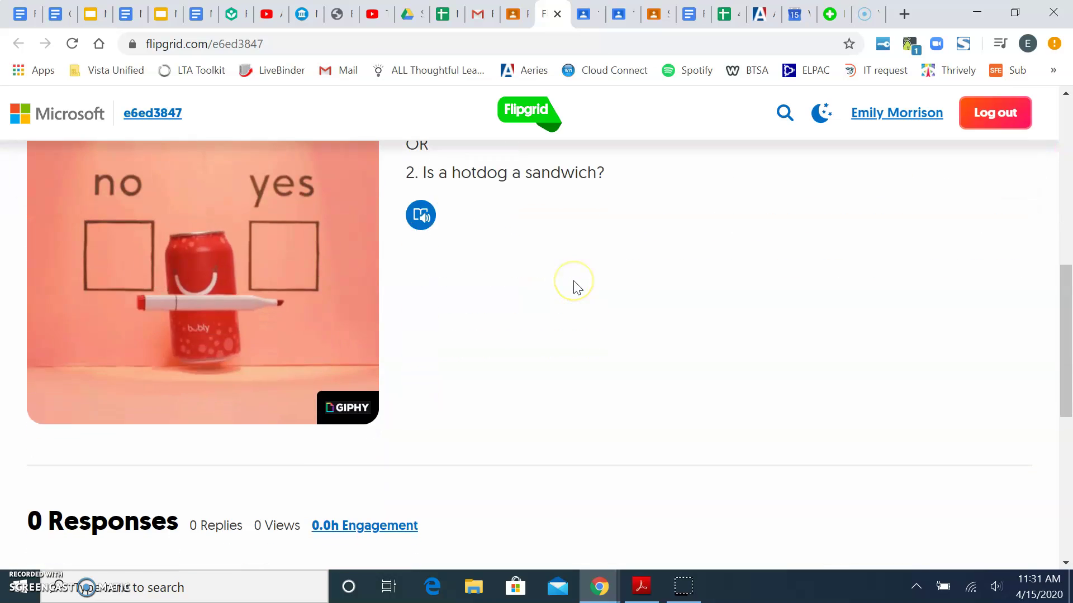
scroll(575, 285, "down", 3)
scroll(575, 287, "down", 3)
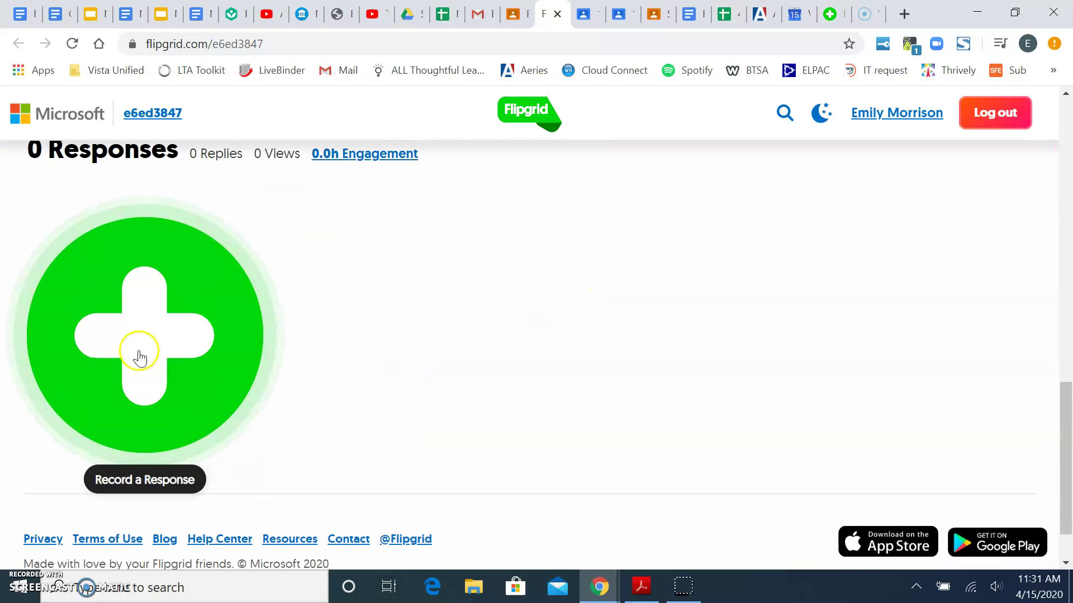